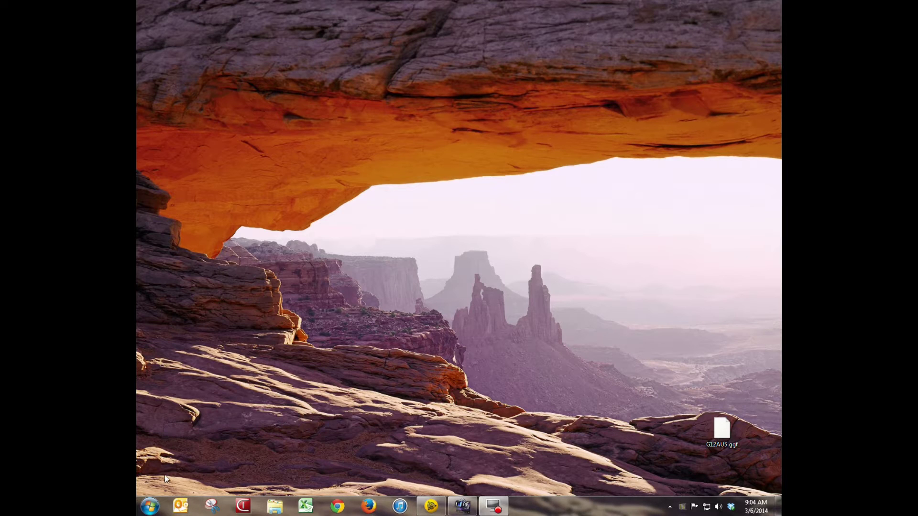
# - Launch Coordinate System Manager by searching 'coord' in the Start menu
pyautogui.click(149, 507)
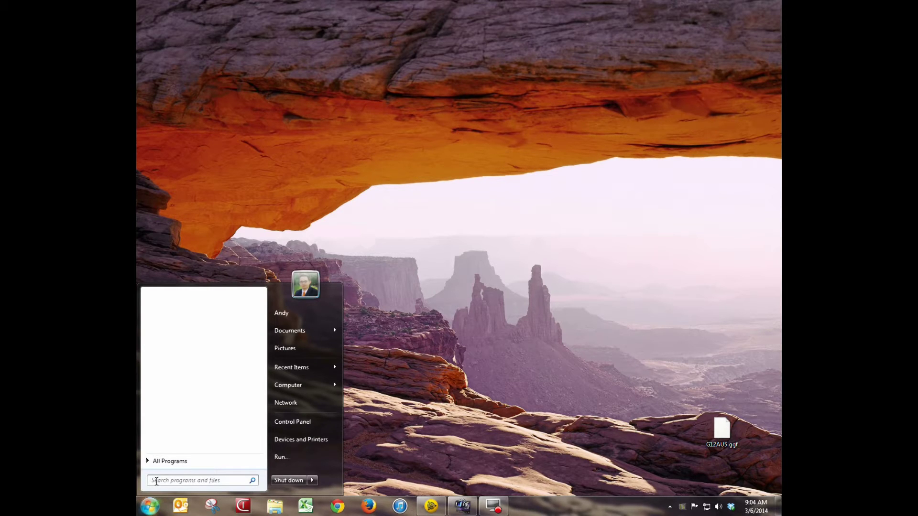
pyautogui.write('coord')
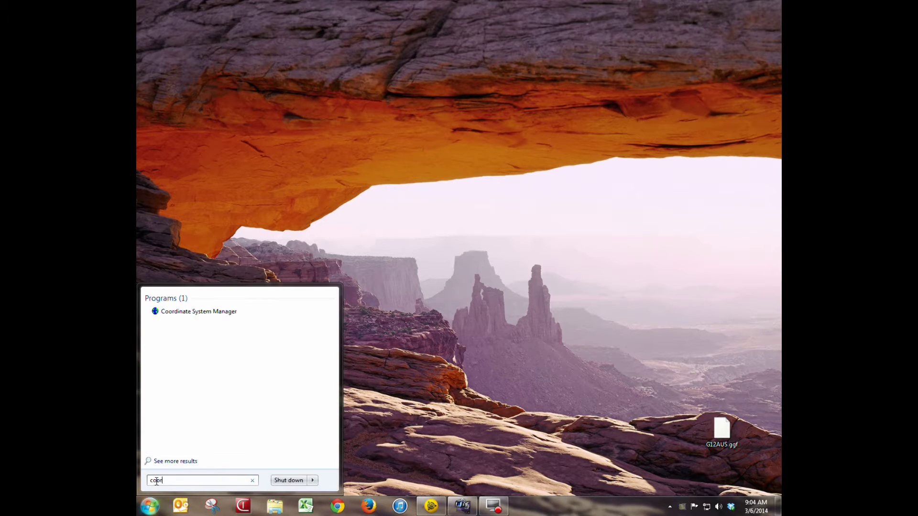
pyautogui.click(213, 311)
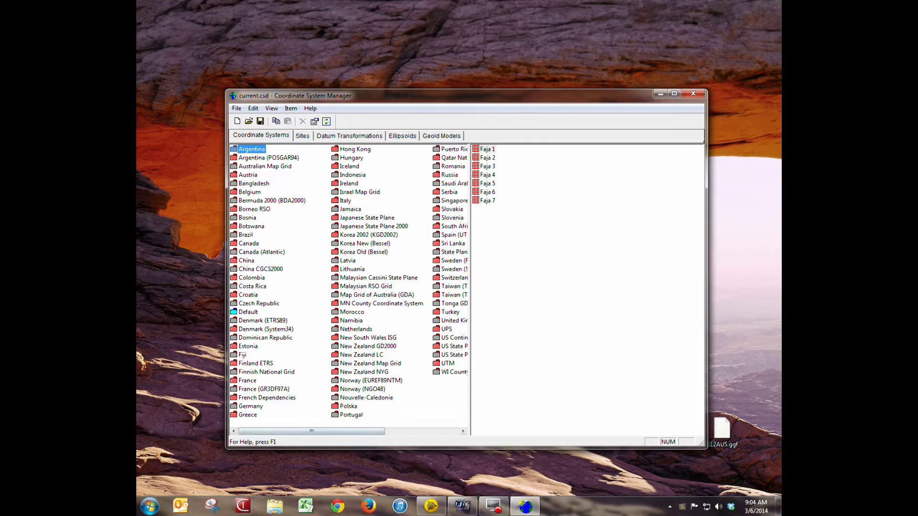
# - Show its entry under All Programs > Trimble > Trimble Office > Utilities
pyautogui.click(148, 510)
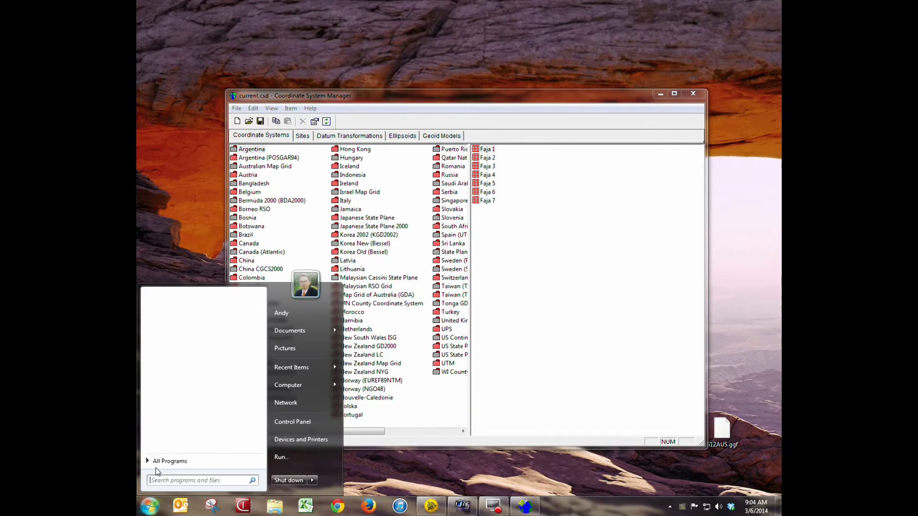
pyautogui.click(163, 461)
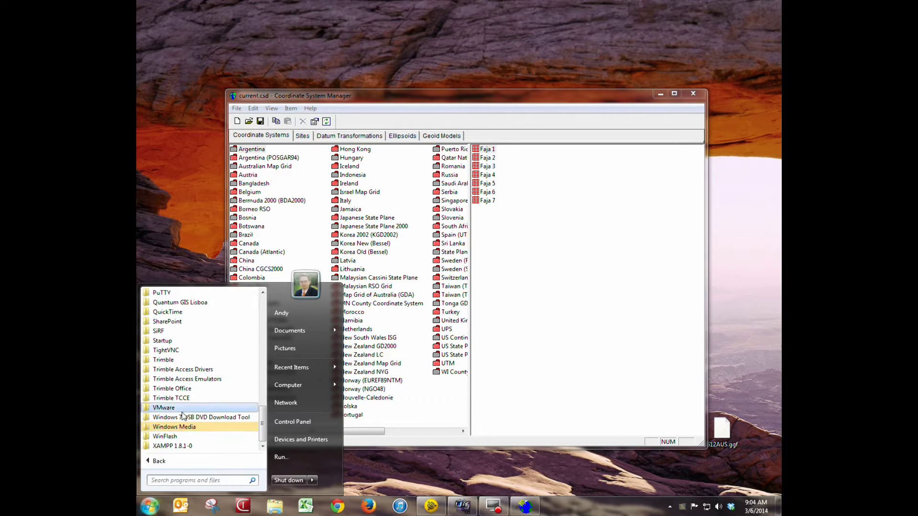
pyautogui.click(169, 360)
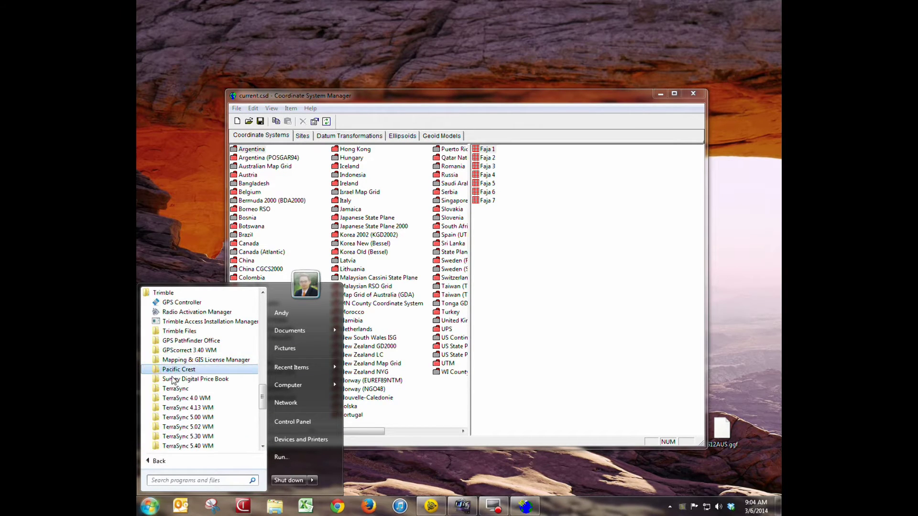
pyautogui.scroll(-6, 191, 384)
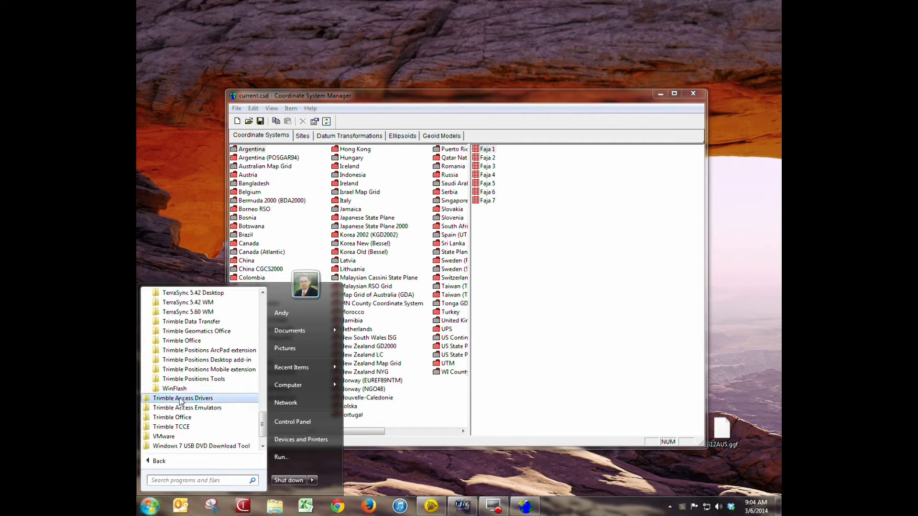
pyautogui.click(182, 340)
pyautogui.click(181, 361)
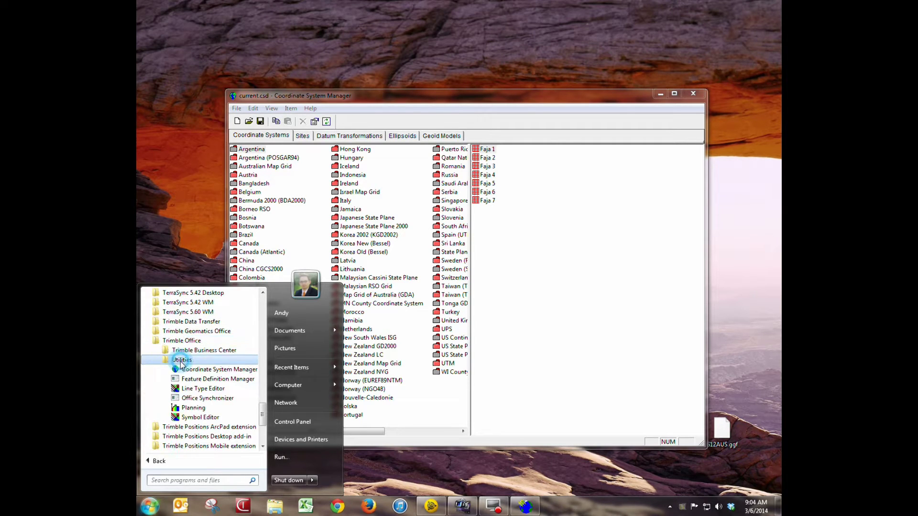
# - Copy the GeoData directory path from View > Options, then cancel the dialog unchanged
pyautogui.click(571, 376)
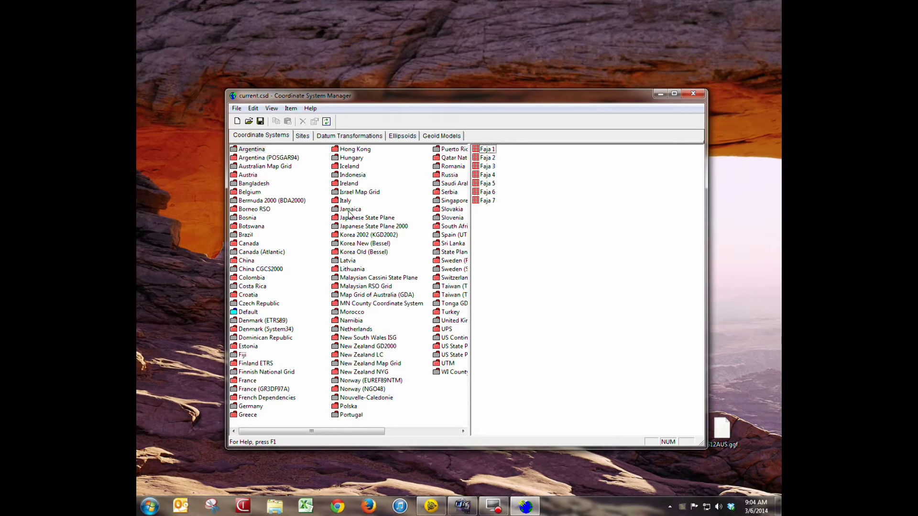
pyautogui.click(271, 108)
pyautogui.click(289, 172)
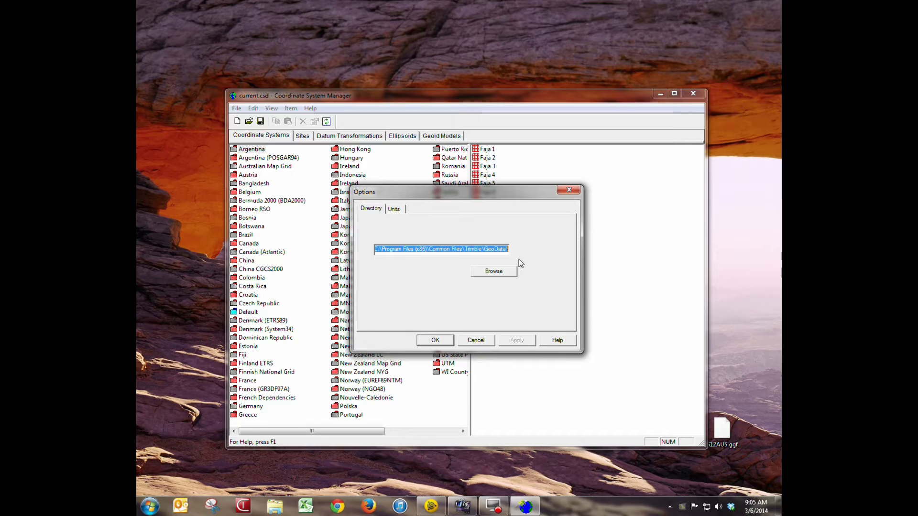
pyautogui.rightClick(428, 251)
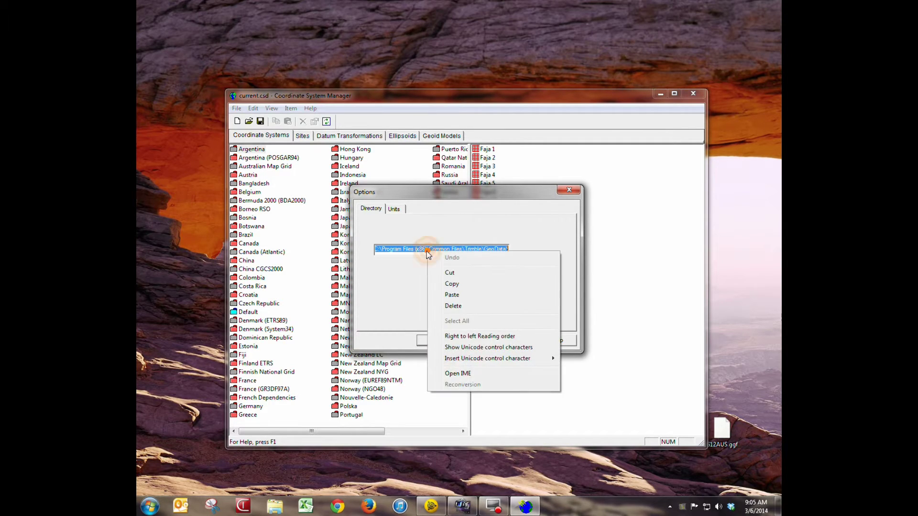
pyautogui.click(448, 285)
pyautogui.click(479, 340)
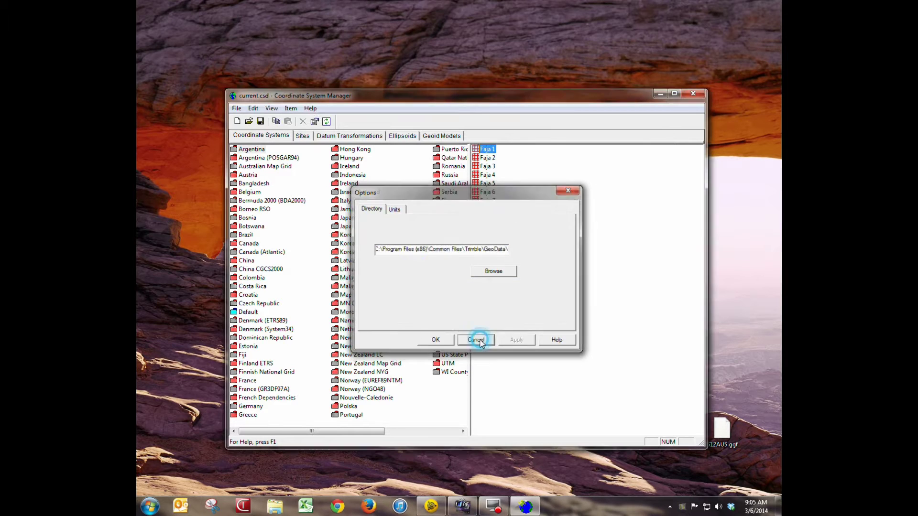
# - Open Windows Explorer at the pasted GeoData folder path
pyautogui.click(274, 510)
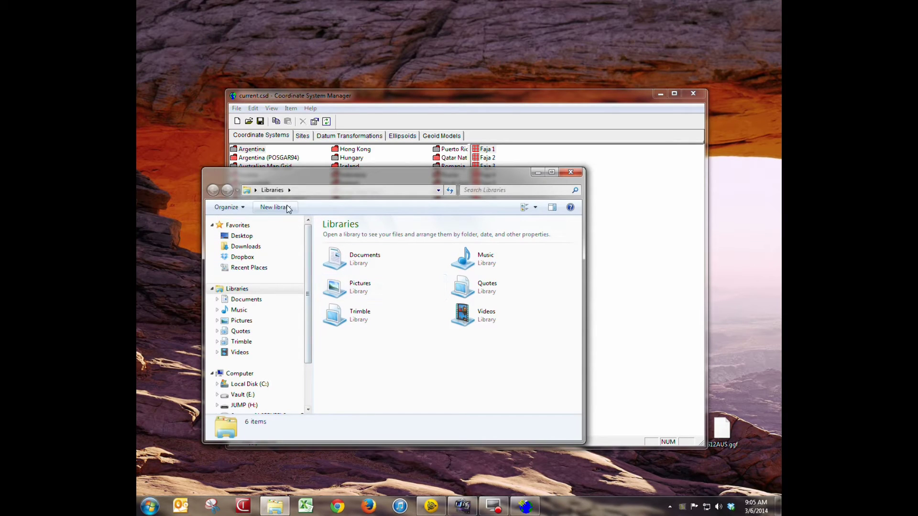
pyautogui.click(306, 190)
pyautogui.rightClick(293, 193)
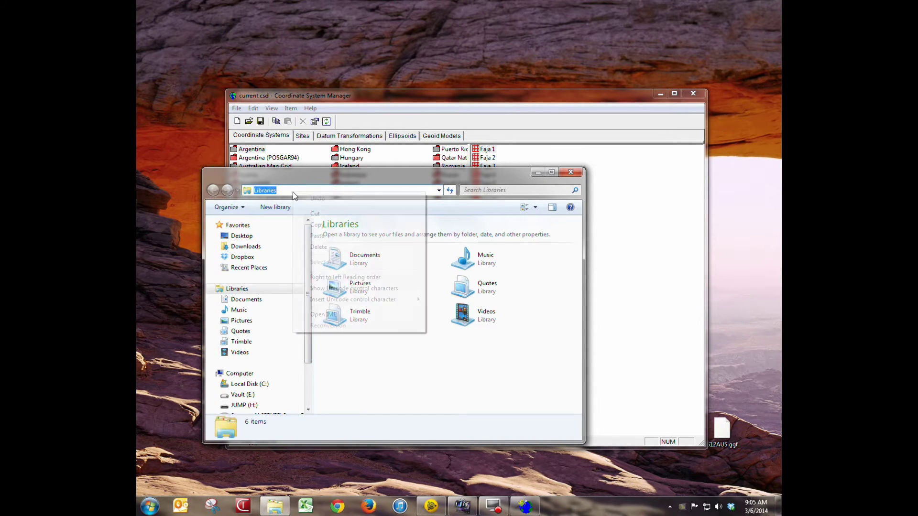
pyautogui.click(318, 236)
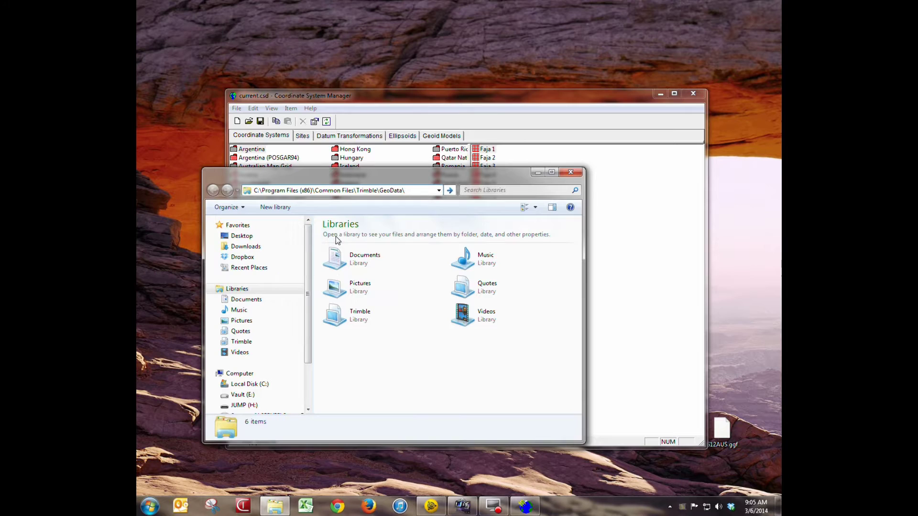
pyautogui.press('Return')
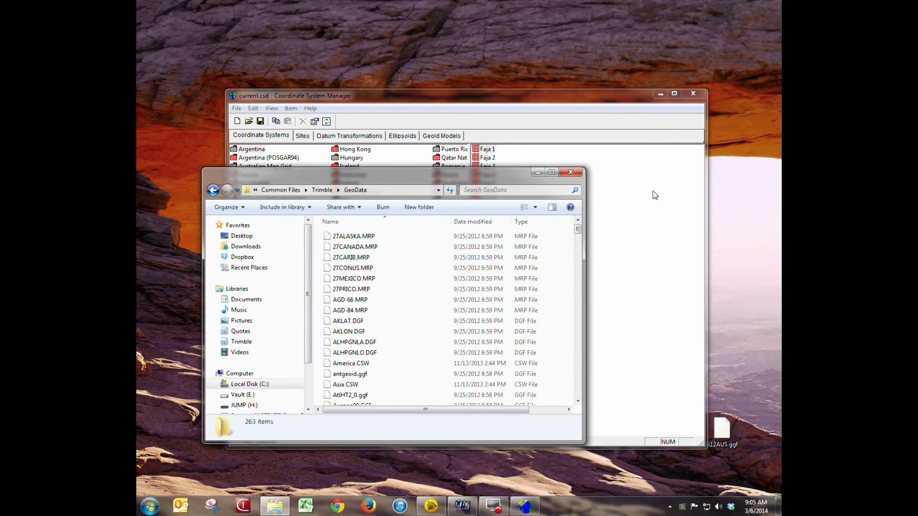
# - Drag G12AUS.ggf from the desktop into GeoData, cancelling the move over the existing file
pyautogui.moveTo(605, 102); pyautogui.dragTo(569, 103)
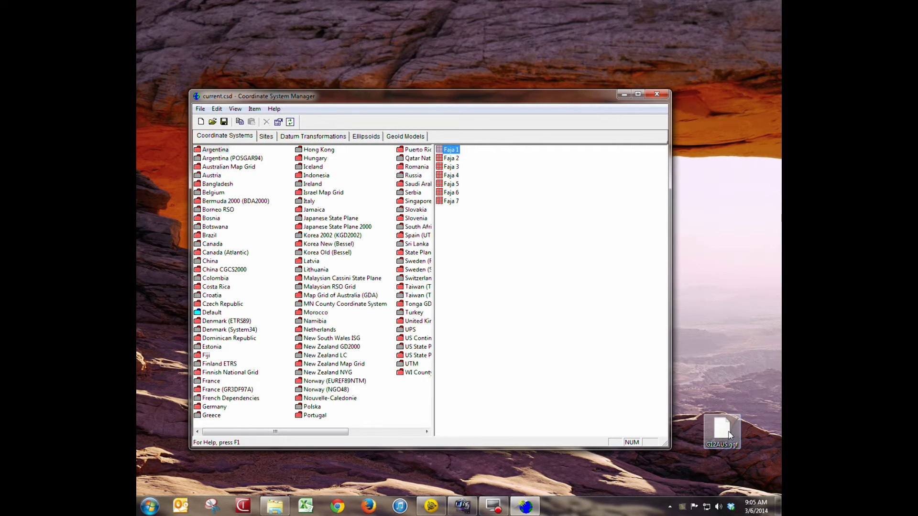
pyautogui.click(274, 506)
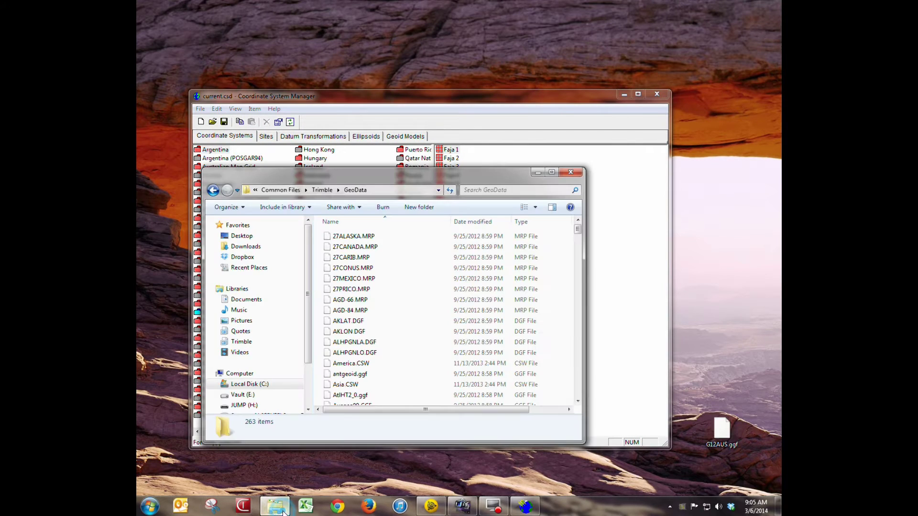
pyautogui.moveTo(723, 433); pyautogui.dragTo(549, 356)
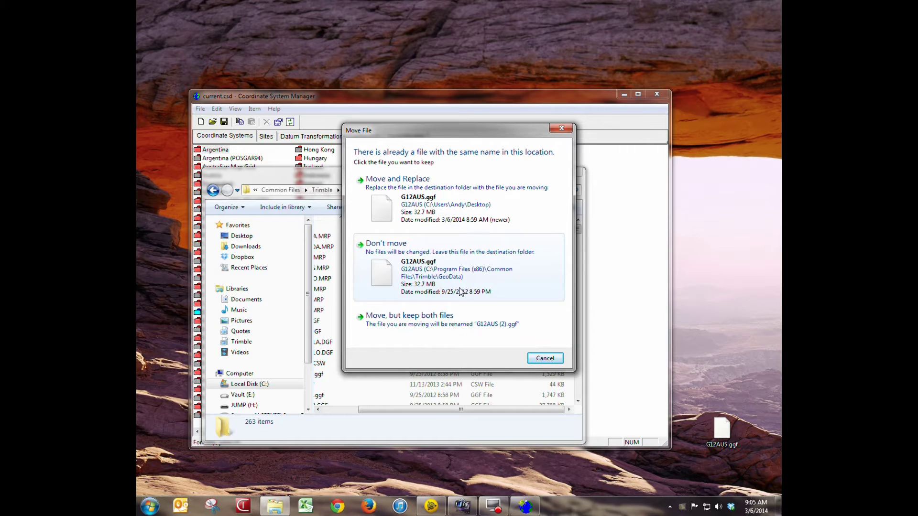
pyautogui.click(545, 358)
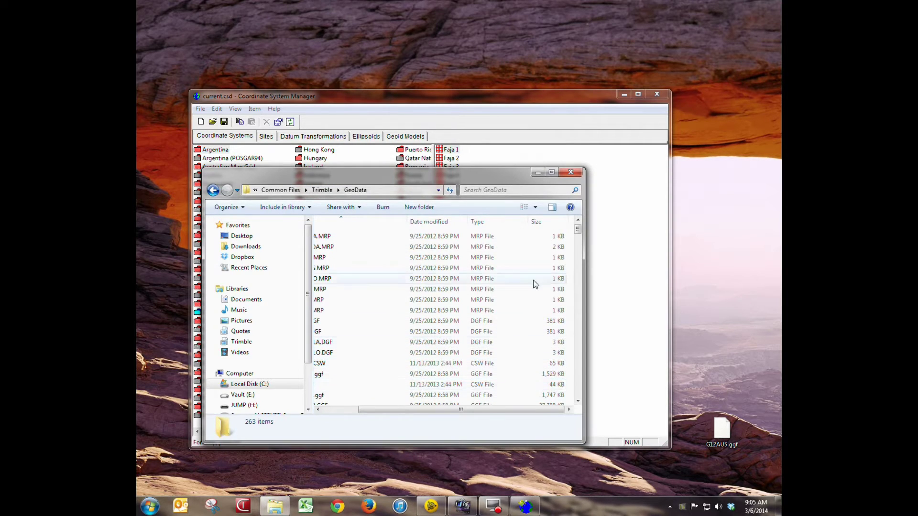
# - In Geoid Models, start adding a new geoid model named GeOID12A
pyautogui.click(602, 264)
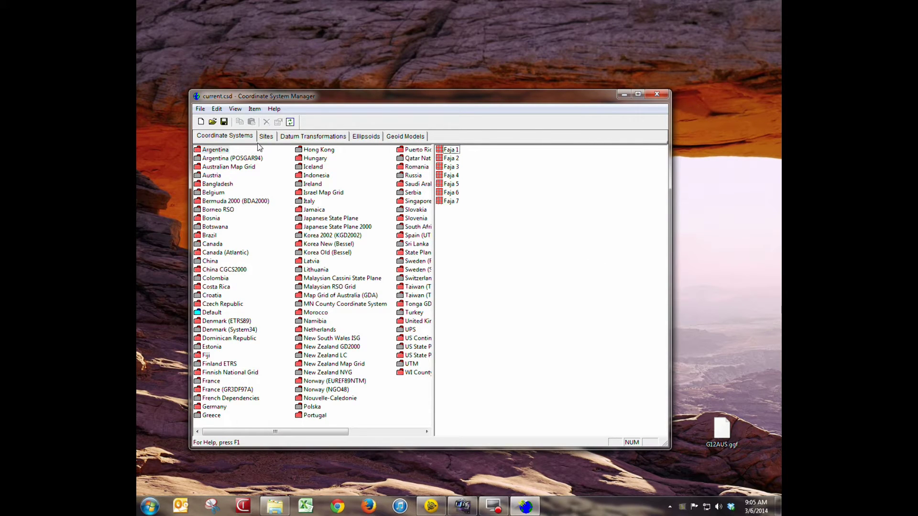
pyautogui.click(406, 138)
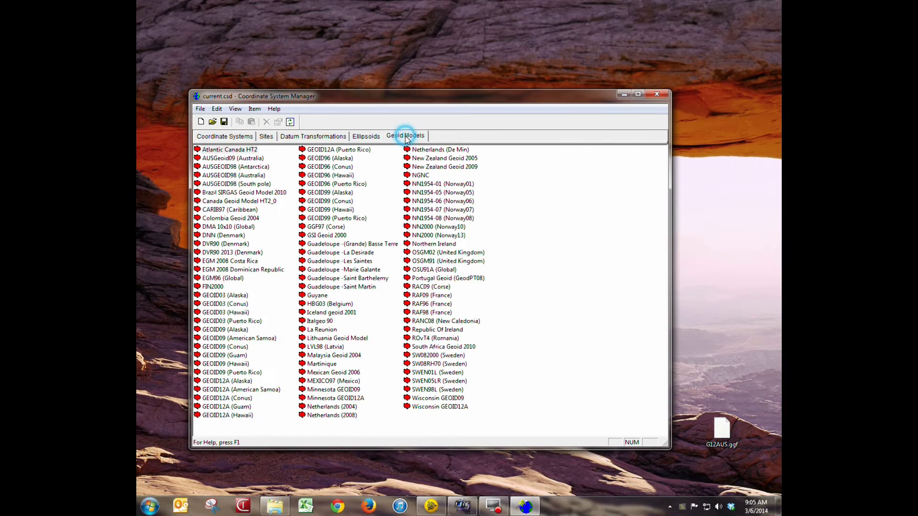
pyautogui.rightClick(532, 338)
pyautogui.click(553, 339)
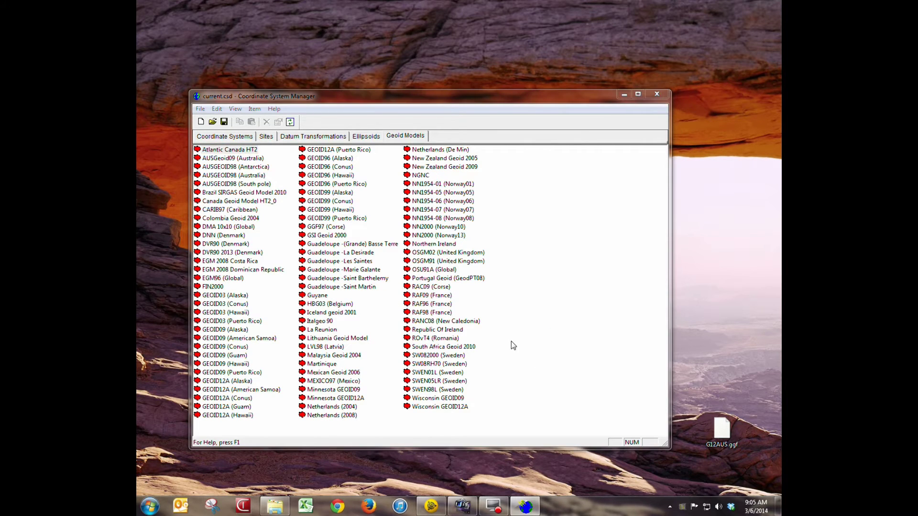
pyautogui.click(417, 254)
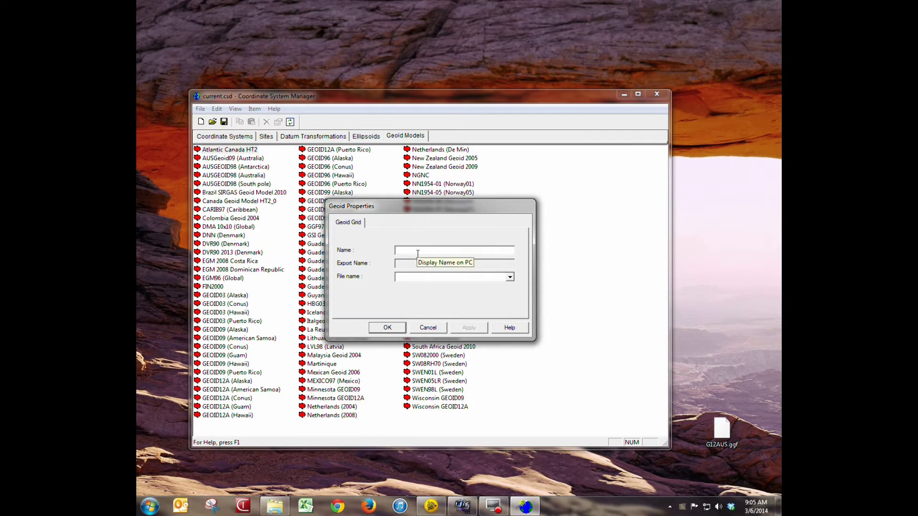
pyautogui.write('GeOID12A (Conus')
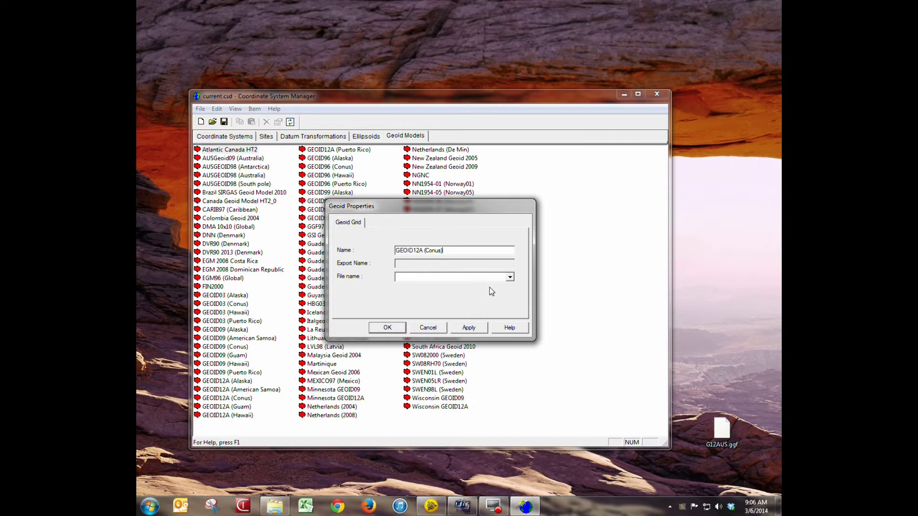
# - Select G12AUS.ggf as the grid file, then cancel without saving
pyautogui.click(510, 278)
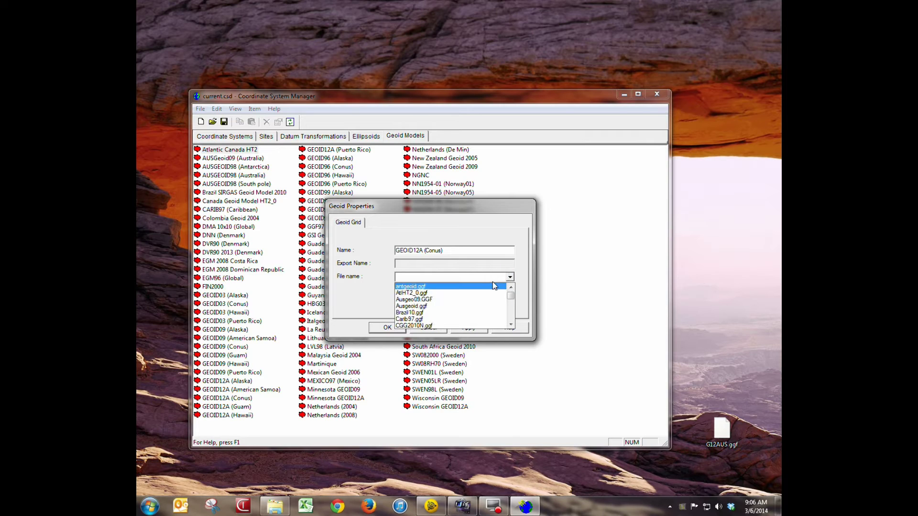
pyautogui.scroll(-8, 494, 296)
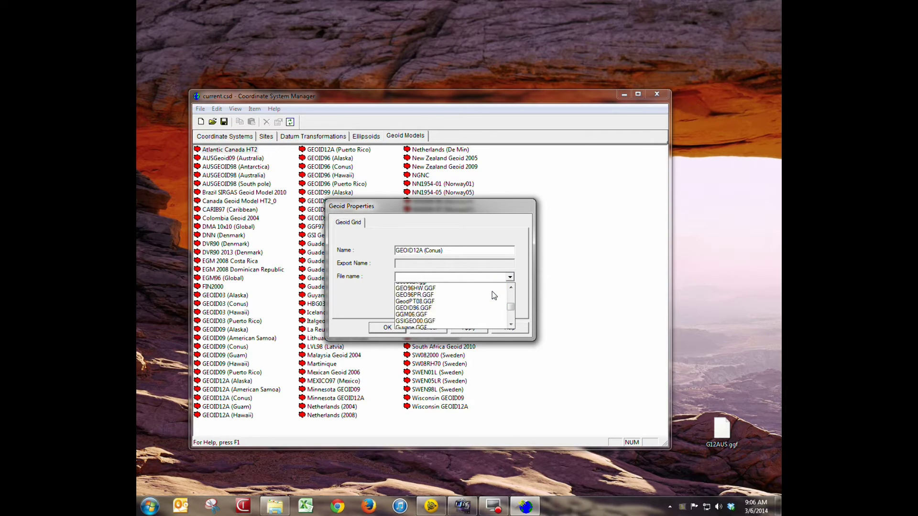
pyautogui.scroll(3, 492, 291)
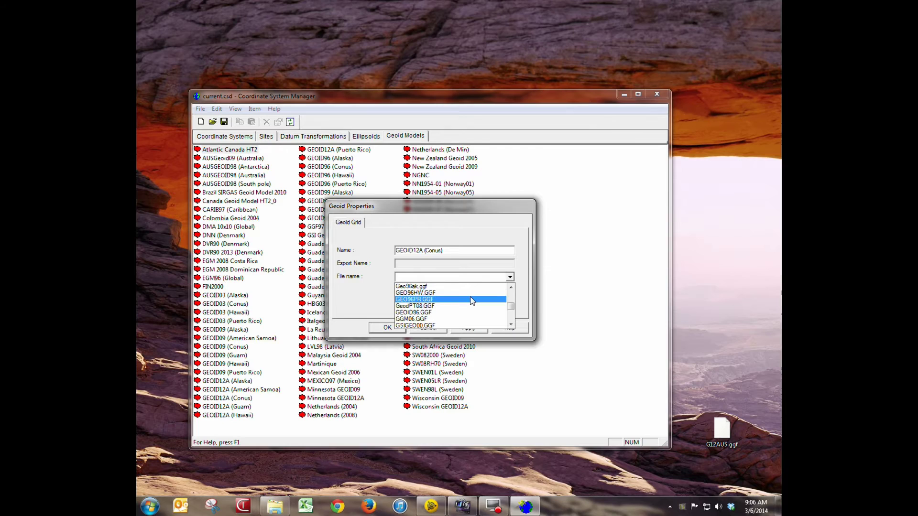
pyautogui.scroll(3, 456, 312)
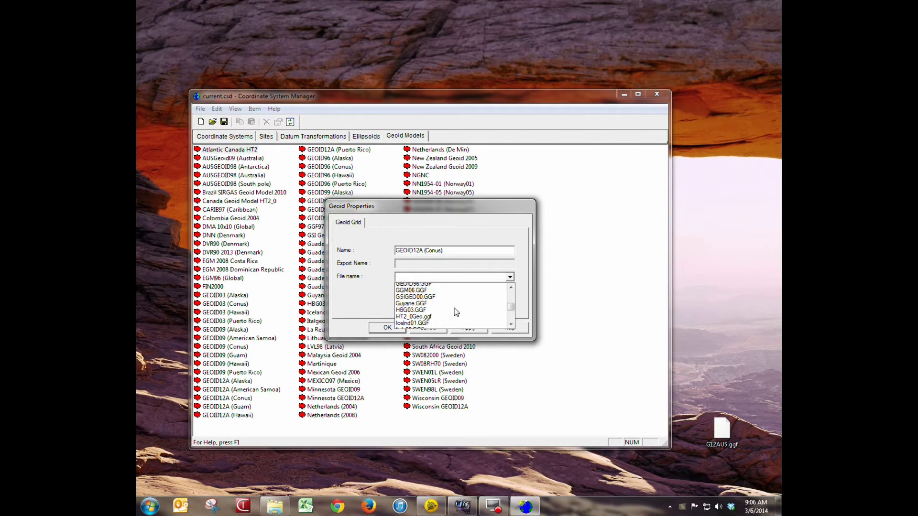
pyautogui.scroll(2, 456, 312)
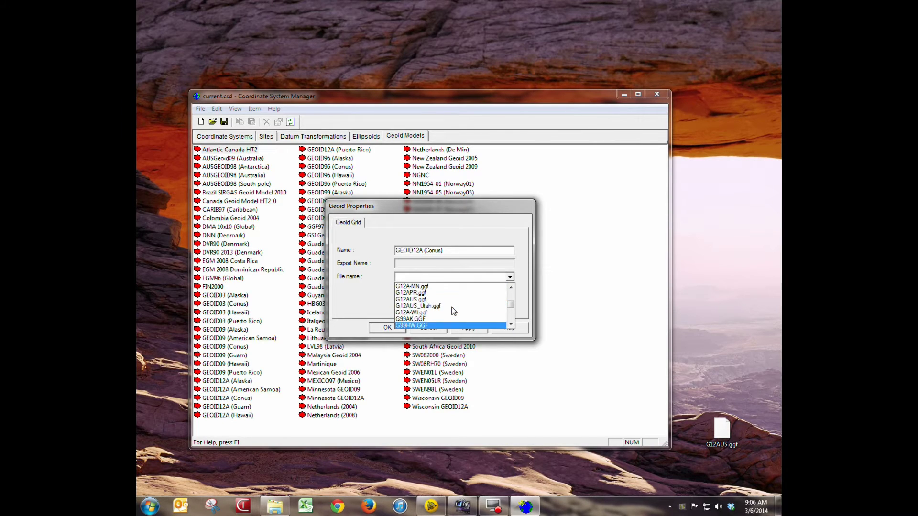
pyautogui.click(413, 299)
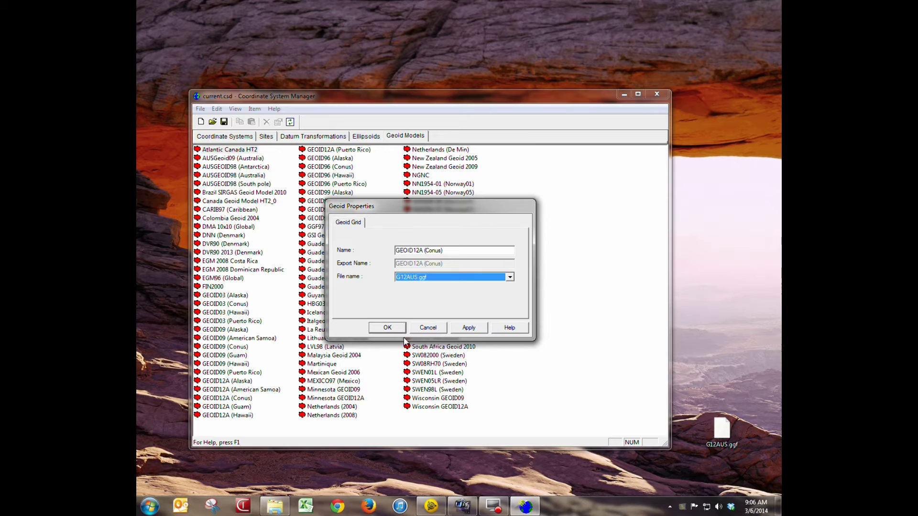
pyautogui.click(428, 330)
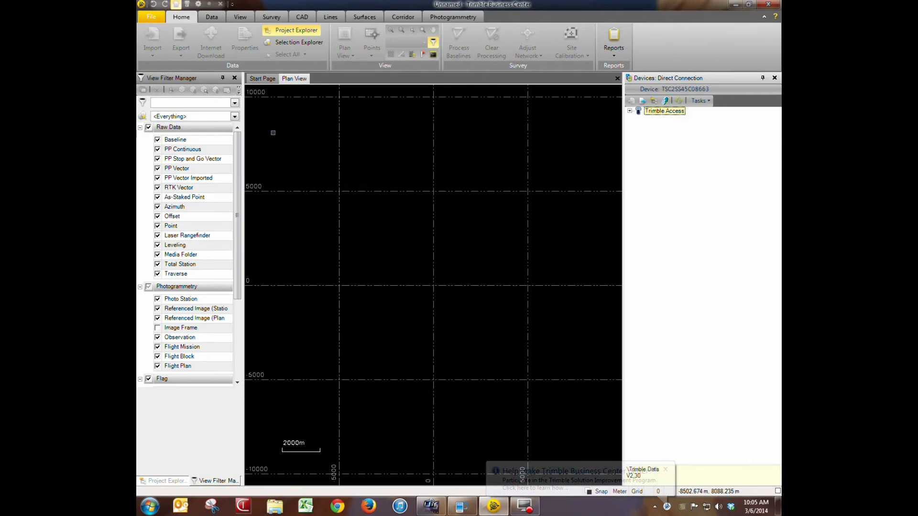
# - Use Save Project As to save the project with the file name 'Geoid Test'
pyautogui.click(152, 17)
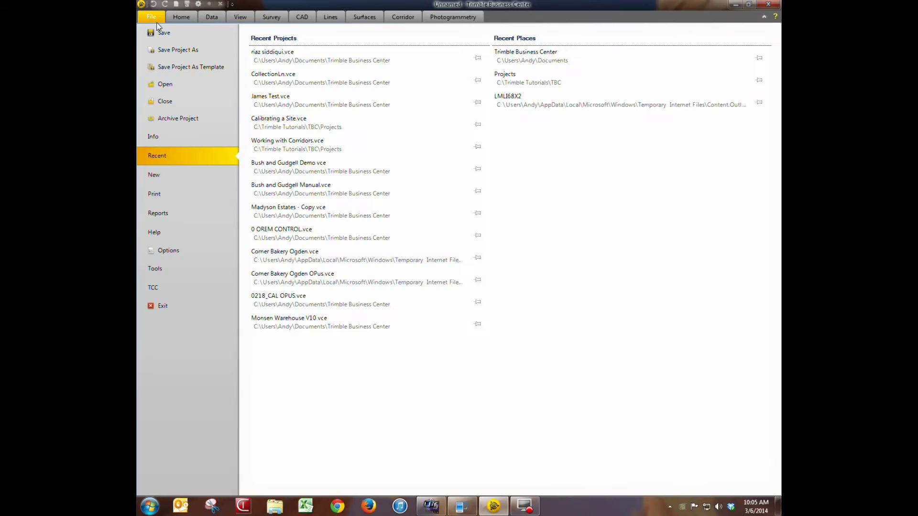
pyautogui.click(173, 50)
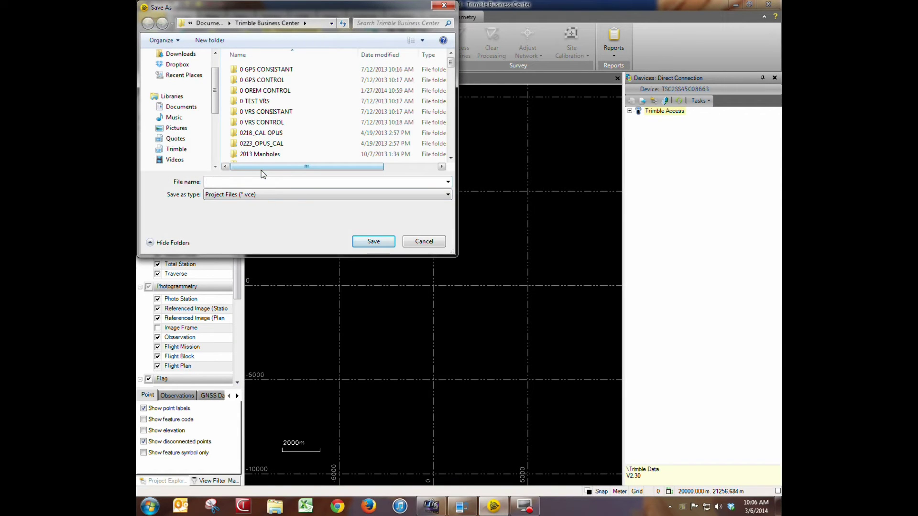
pyautogui.write('GBV')
pyautogui.press('BackSpace')
pyautogui.press('BackSpace')
pyautogui.write('eo')
pyautogui.press('Return')
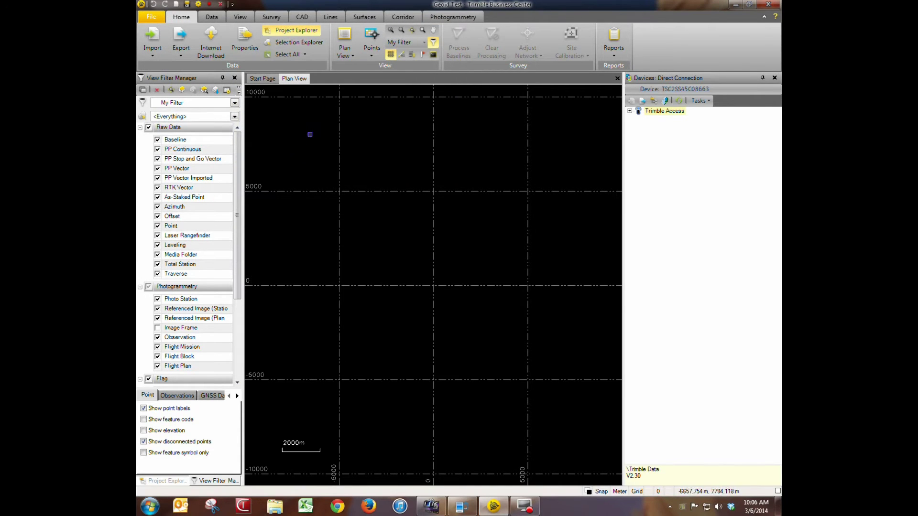
# - Change the project coordinate system to US State Plane 1983, Utah Central 4302
pyautogui.click(197, 5)
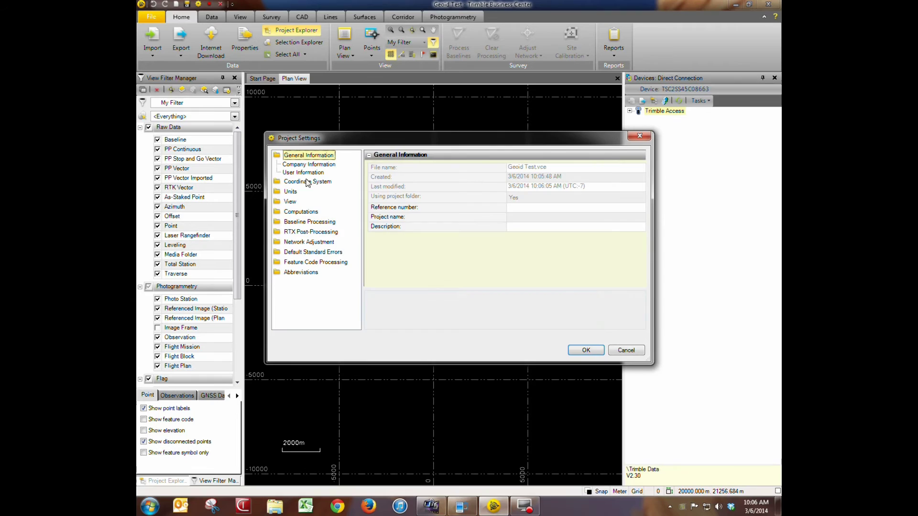
pyautogui.click(304, 184)
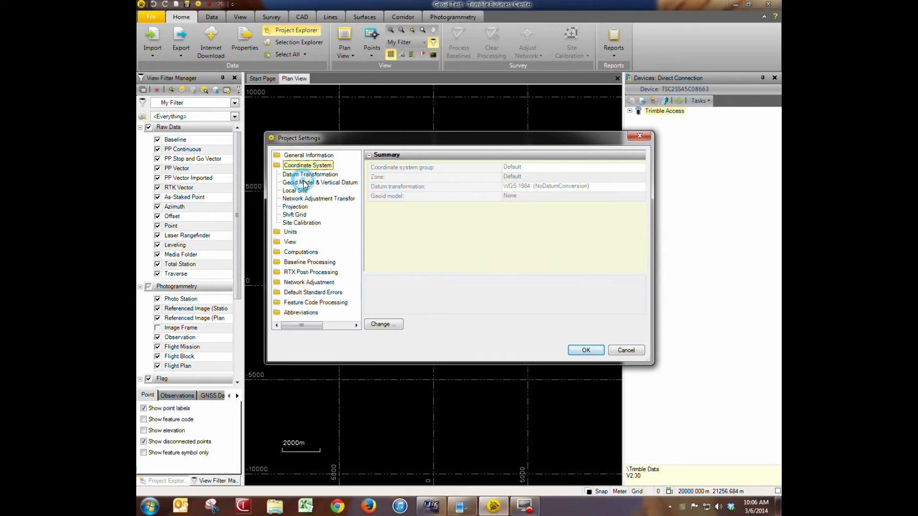
pyautogui.click(400, 324)
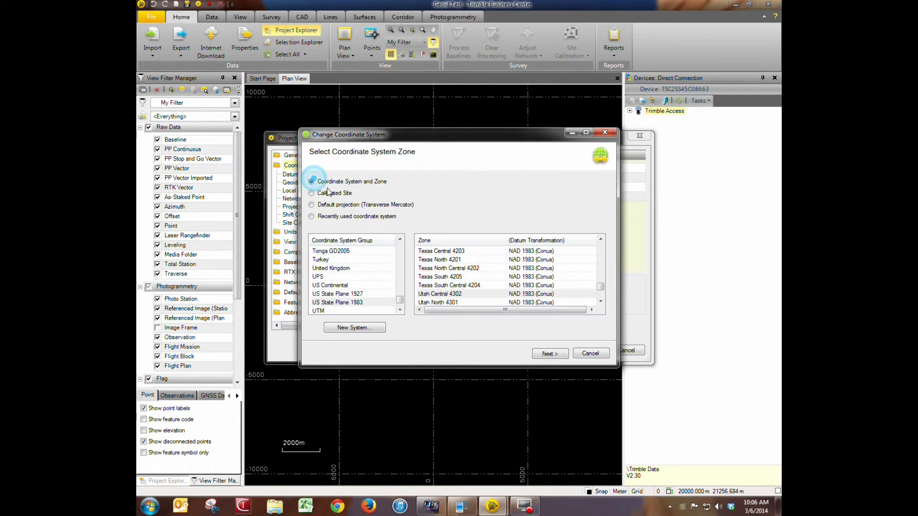
pyautogui.click(345, 302)
pyautogui.click(483, 295)
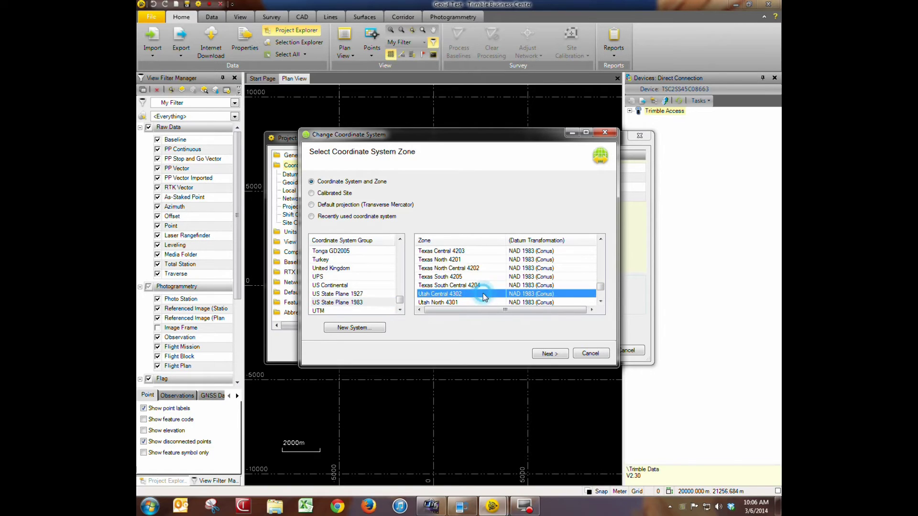
pyautogui.click(549, 354)
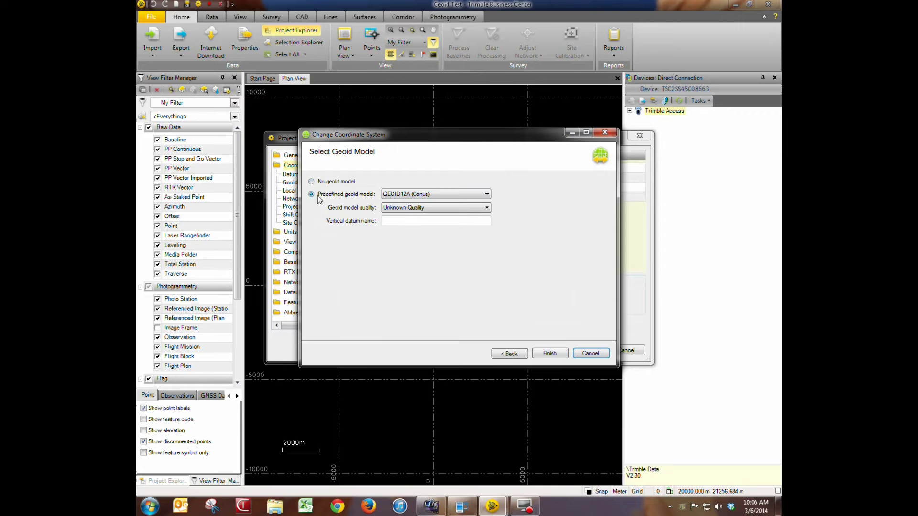
# - Set the GEOID12A (Conus) geoid to Survey Quality and apply the project settings
pyautogui.click(446, 209)
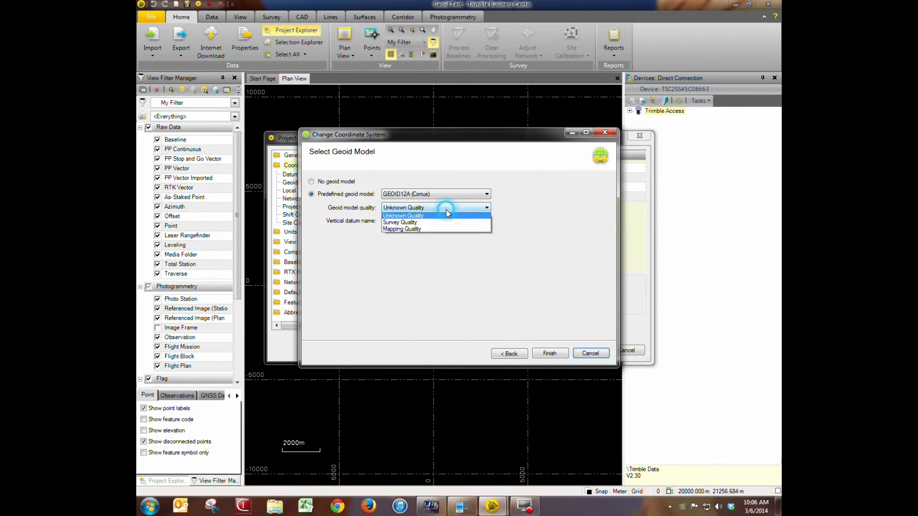
pyautogui.click(421, 223)
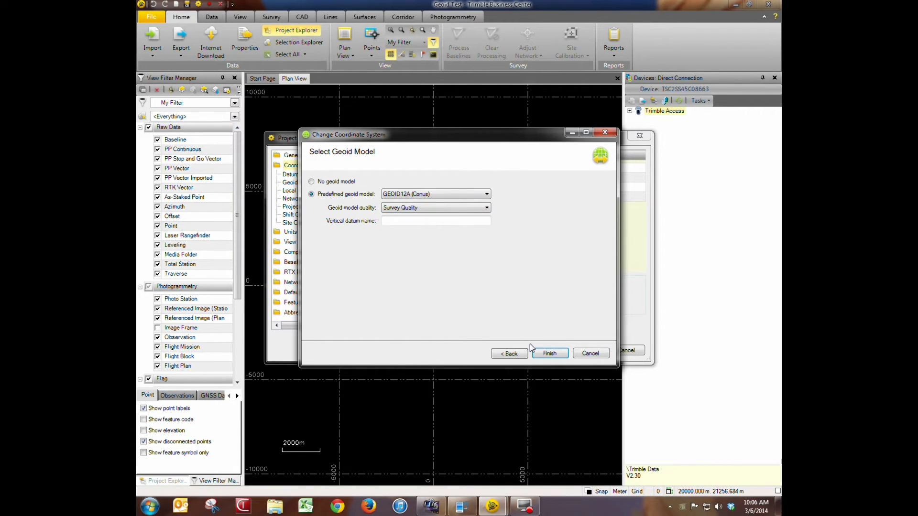
pyautogui.click(549, 355)
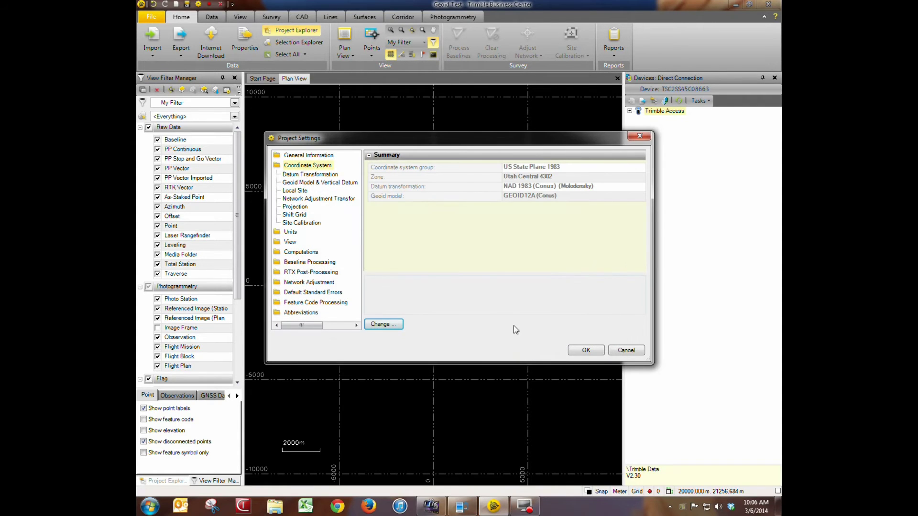
pyautogui.click(578, 351)
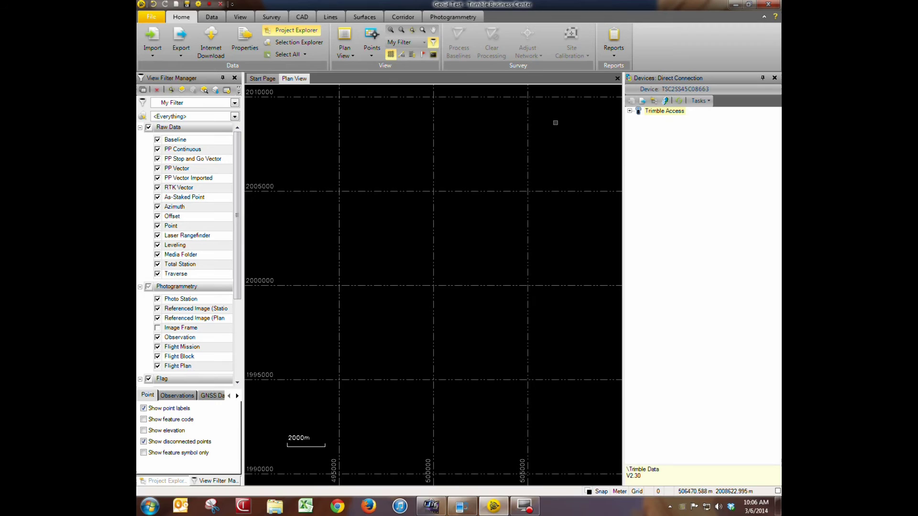
# - Export Geoid Test.job to the collector's 1853af folder as a Trimble Access job in US survey feet
pyautogui.click(629, 111)
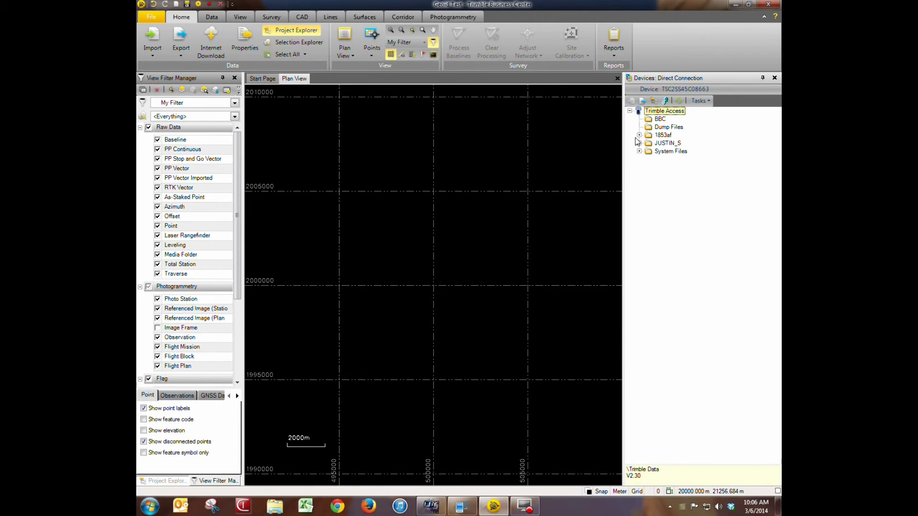
pyautogui.click(639, 135)
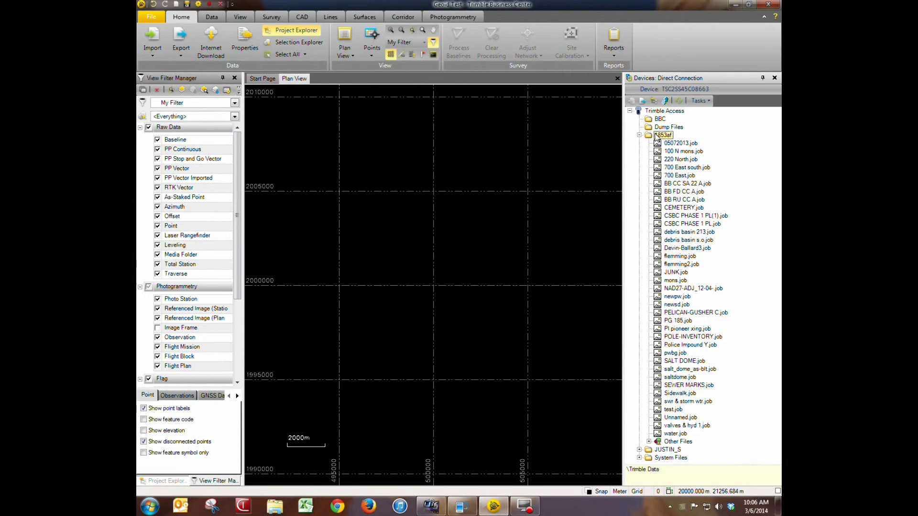
pyautogui.click(644, 101)
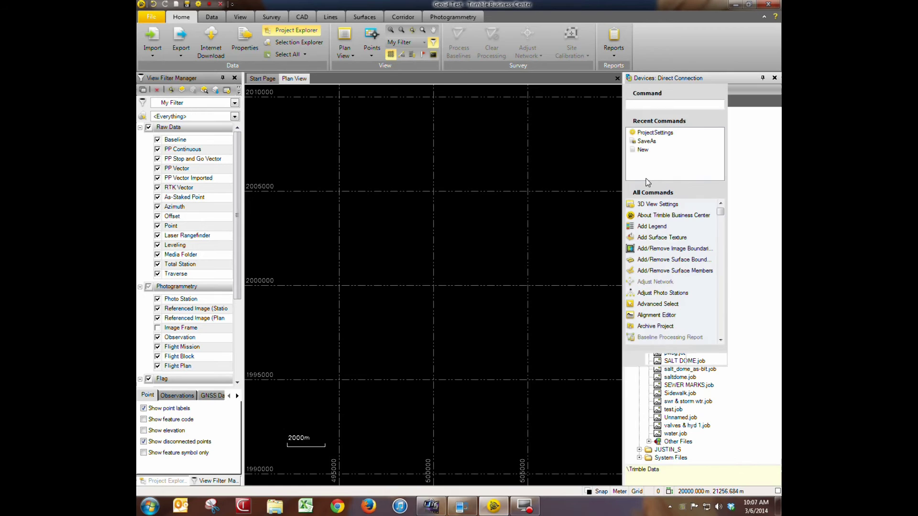
pyautogui.click(654, 117)
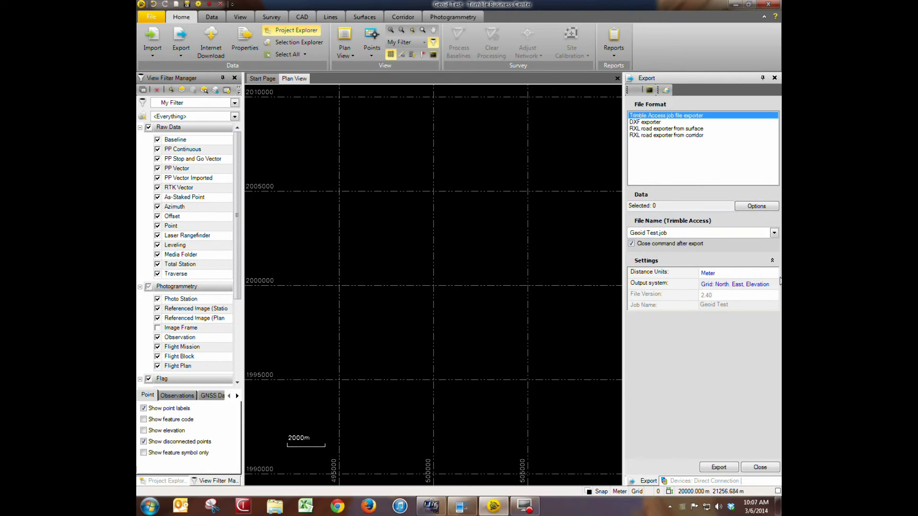
pyautogui.click(736, 273)
pyautogui.click(774, 273)
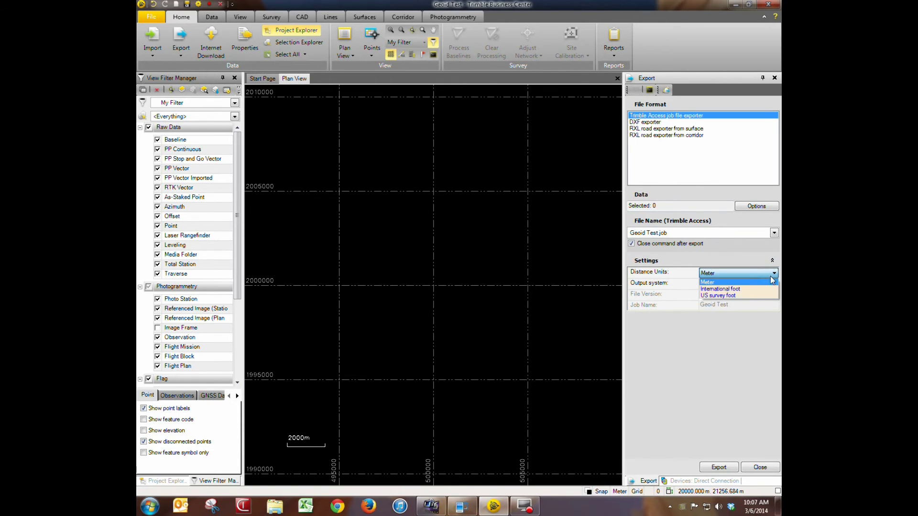
pyautogui.click(733, 296)
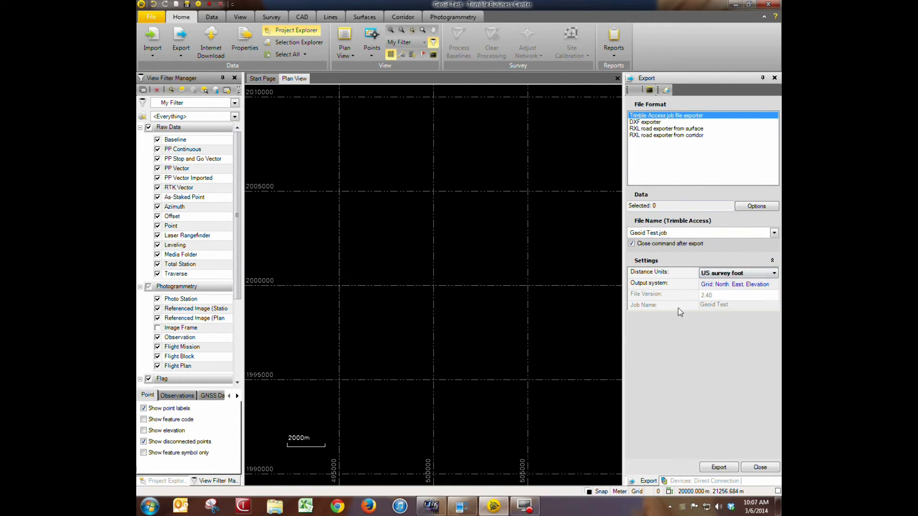
pyautogui.click(718, 467)
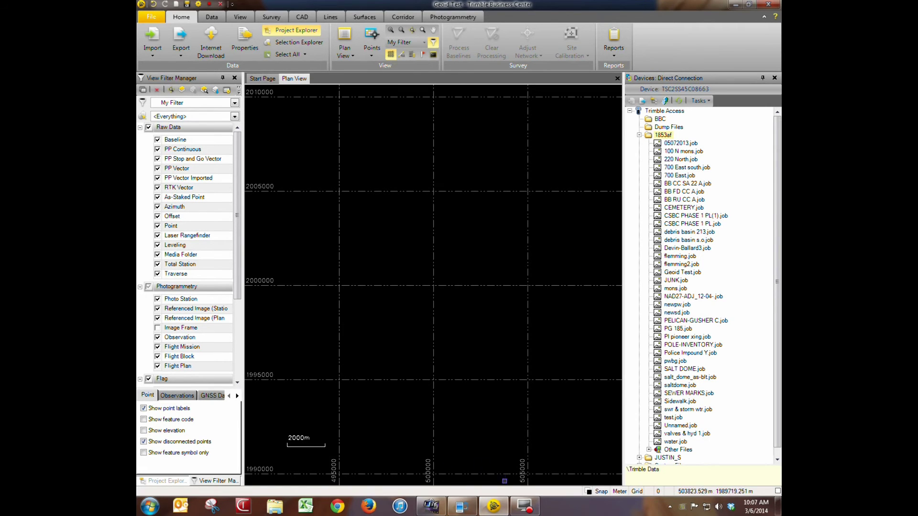
# - Through MyMobiler, open the controller's System Files and move down to GEOID12A (Conus)
pyautogui.click(461, 506)
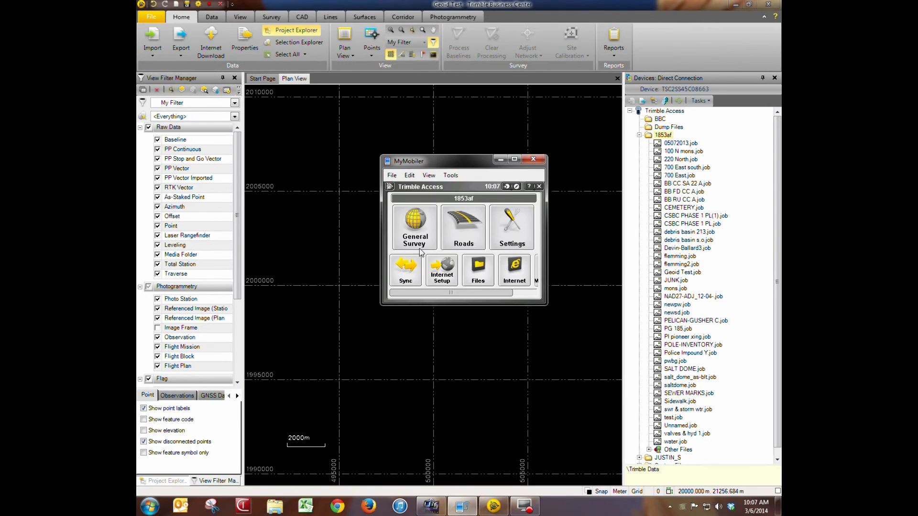
pyautogui.click(389, 187)
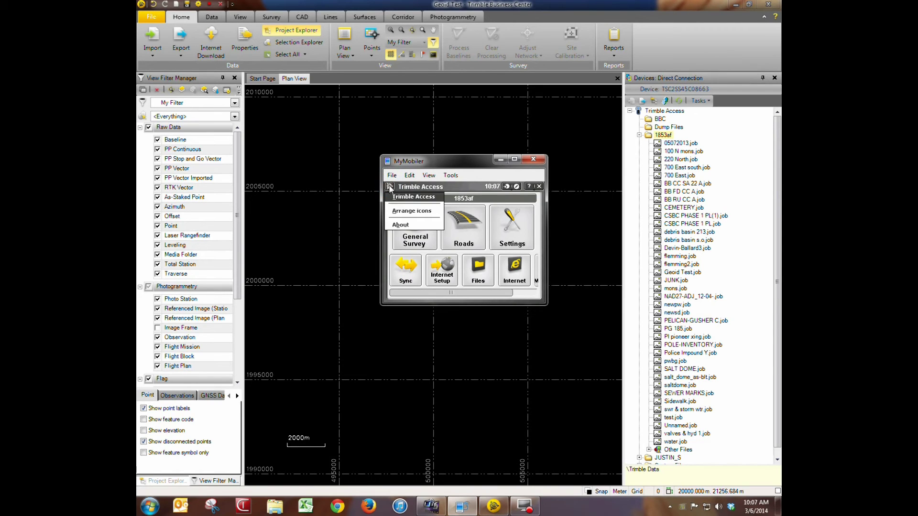
pyautogui.click(389, 187)
pyautogui.click(477, 273)
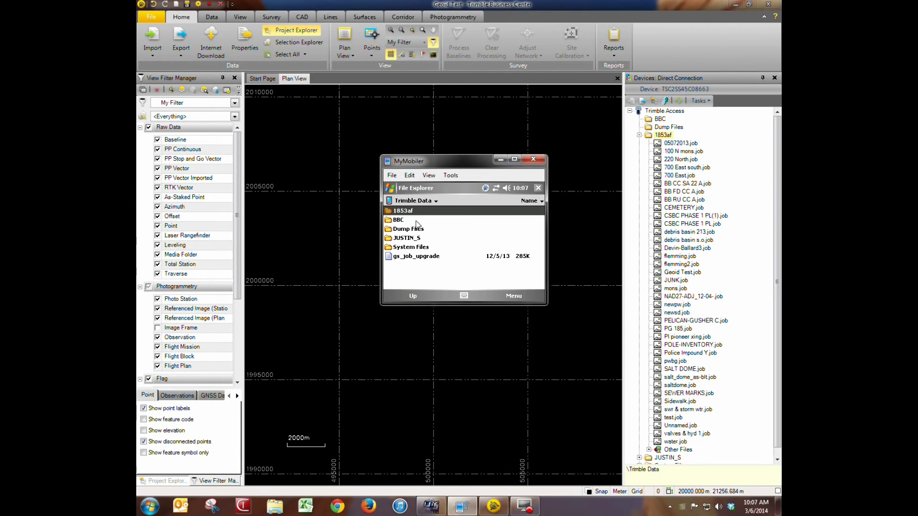
pyautogui.click(410, 247)
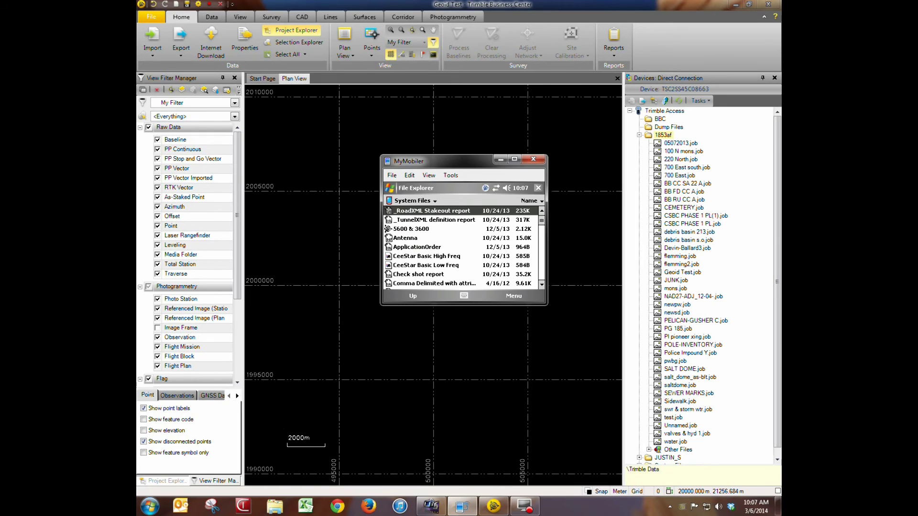
pyautogui.press('Down')
pyautogui.press('Down')
pyautogui.press('Down')
pyautogui.press('Down')
pyautogui.press('Down')
pyautogui.press('Down')
pyautogui.press('Down')
pyautogui.press('Down')
pyautogui.press('Down')
pyautogui.press('Down')
pyautogui.press('Down')
pyautogui.press('Down')
pyautogui.press('Down')
pyautogui.press('Down')
pyautogui.press('Down')
pyautogui.press('Down')
pyautogui.press('Down')
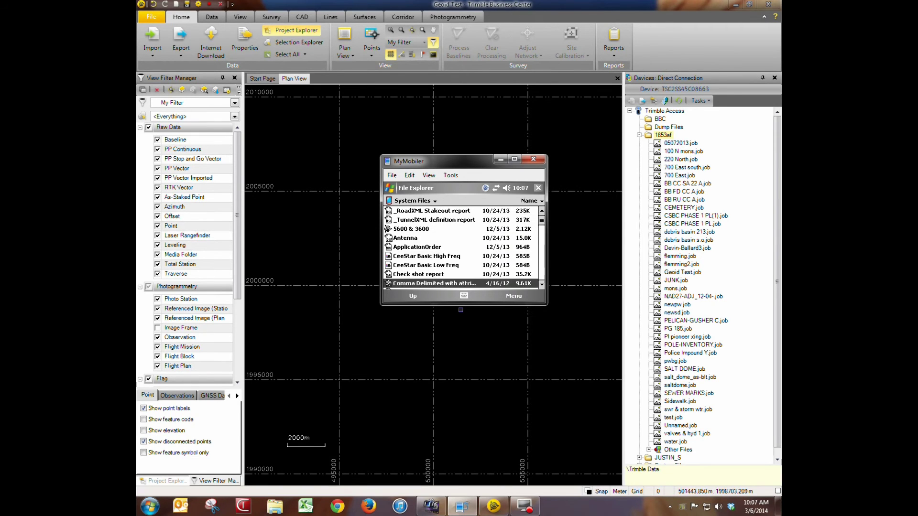
pyautogui.press('Down')
pyautogui.press('Down')
pyautogui.press('Down')
pyautogui.press('Down')
pyautogui.press('Down')
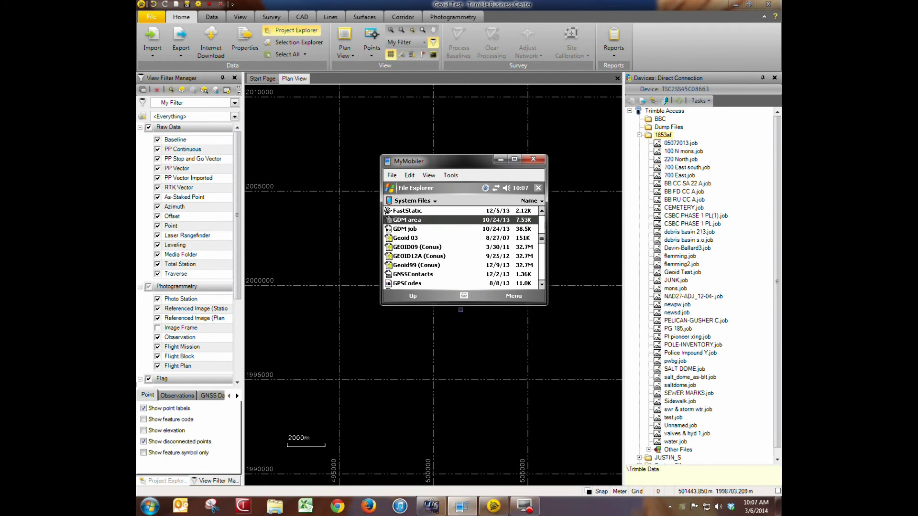
pyautogui.press('Down')
pyautogui.press('Down')
pyautogui.press('Down')
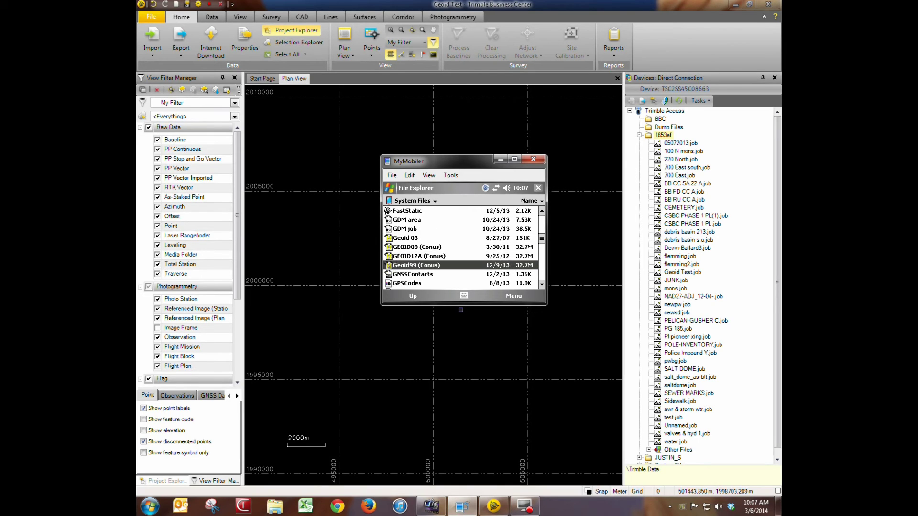